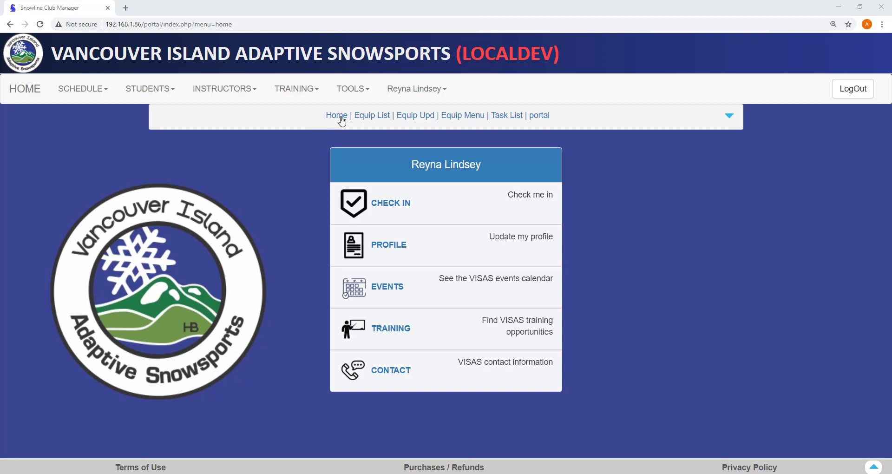
# - Go through TOOLS > Equipment to the Equipment List showing all six club items
pyautogui.click(353, 90)
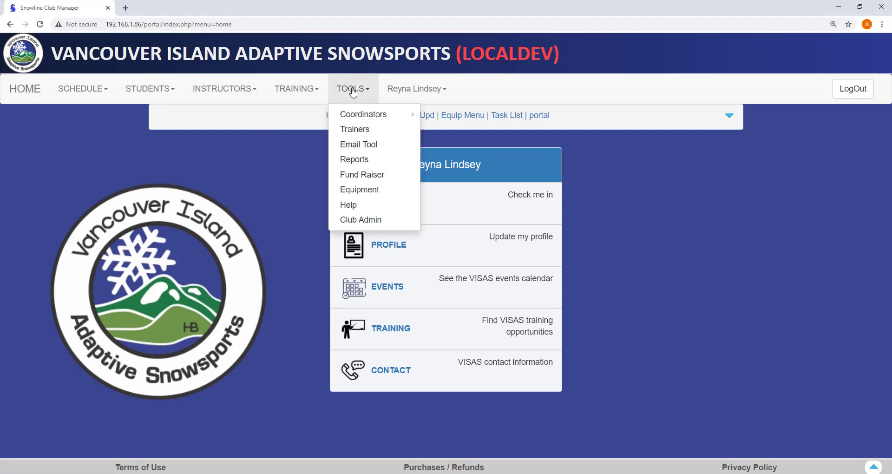
pyautogui.click(349, 193)
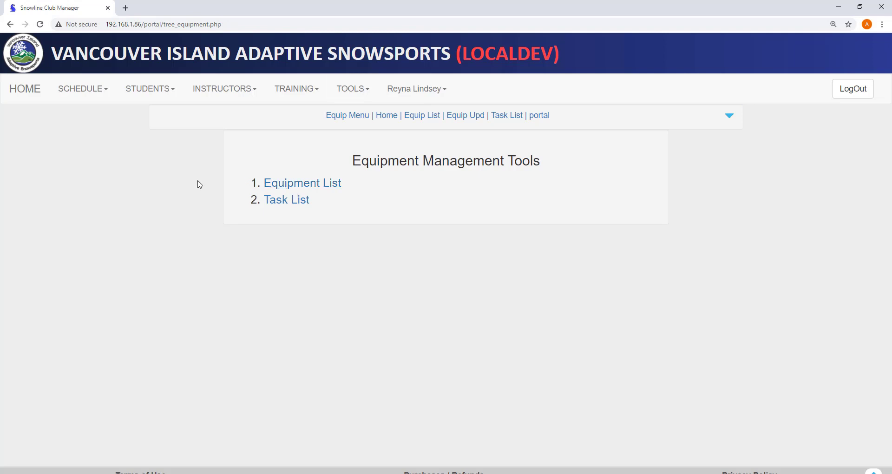
pyautogui.click(280, 189)
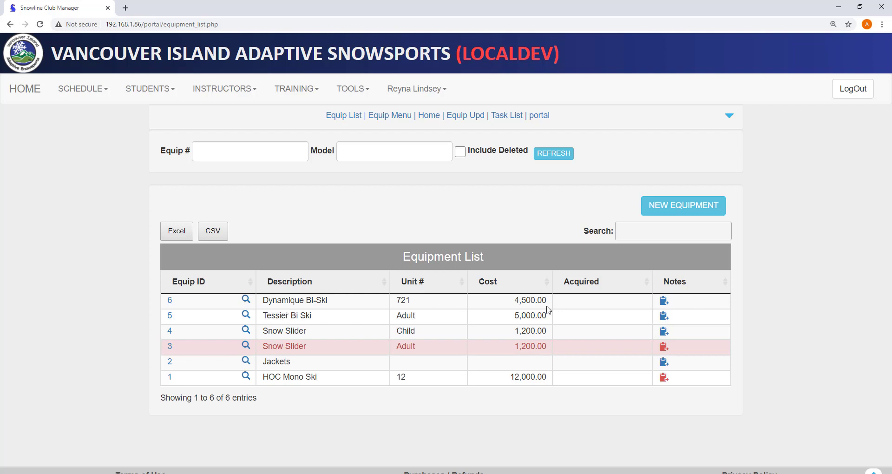
# - Open the Tessier Bi Ski record and check its acquisition date (Feb 1, 2021) and remarks
pyautogui.click(245, 316)
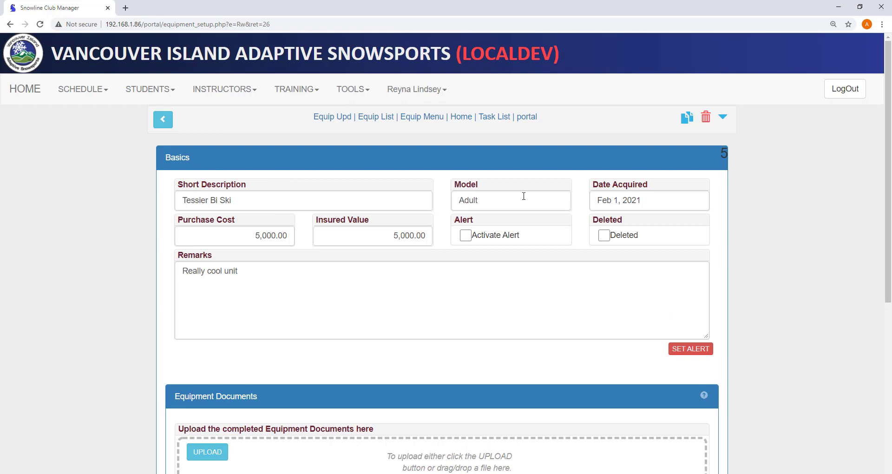
pyautogui.click(648, 199)
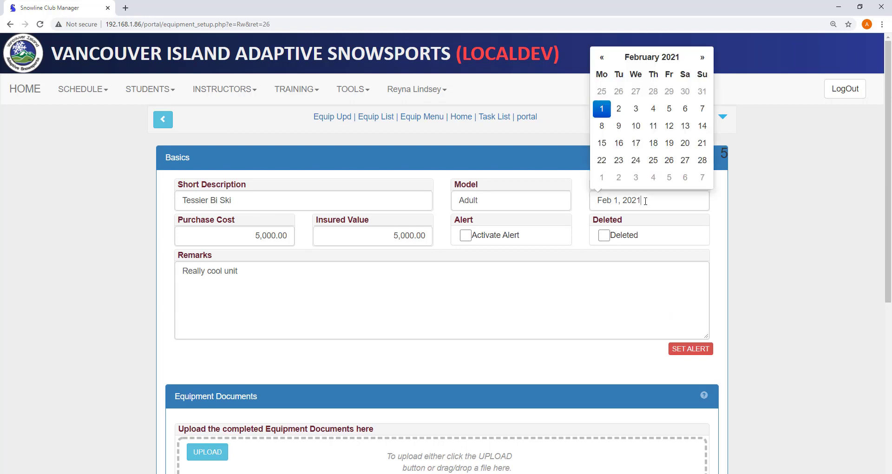
pyautogui.click(449, 167)
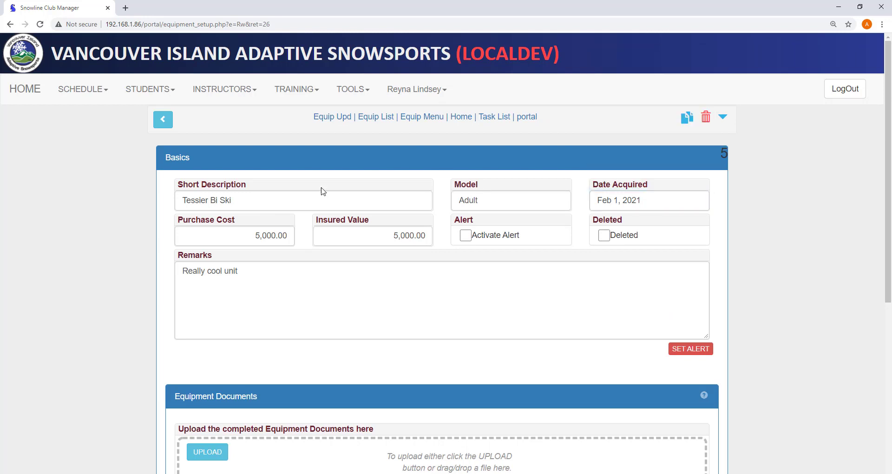
pyautogui.click(244, 272)
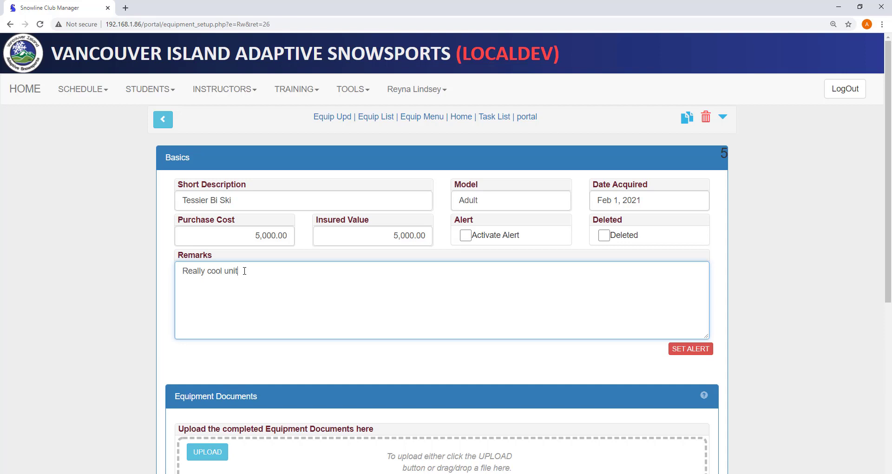
# - Scroll down to the record's Maintenance Records panel
pyautogui.scroll(-2, 245, 271)
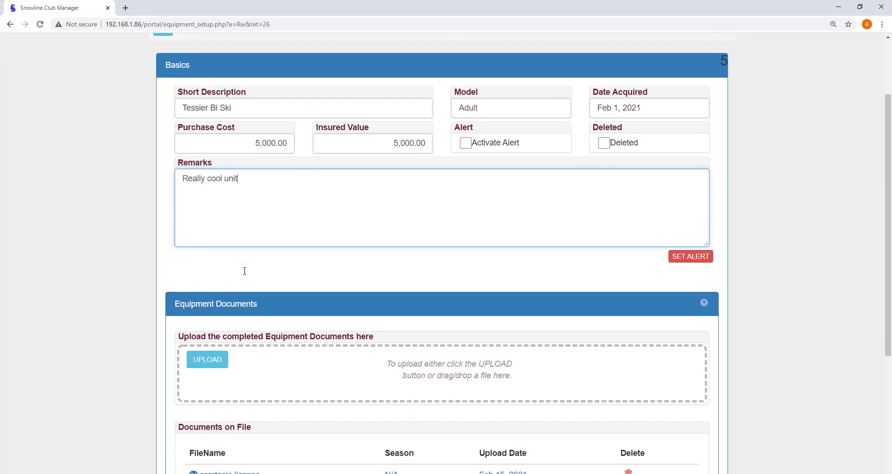
pyautogui.scroll(-2, 245, 274)
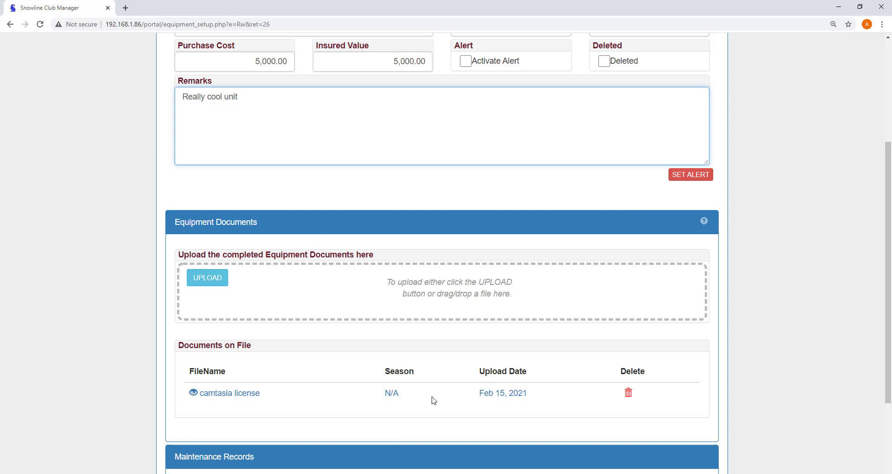
pyautogui.scroll(-2, 432, 400)
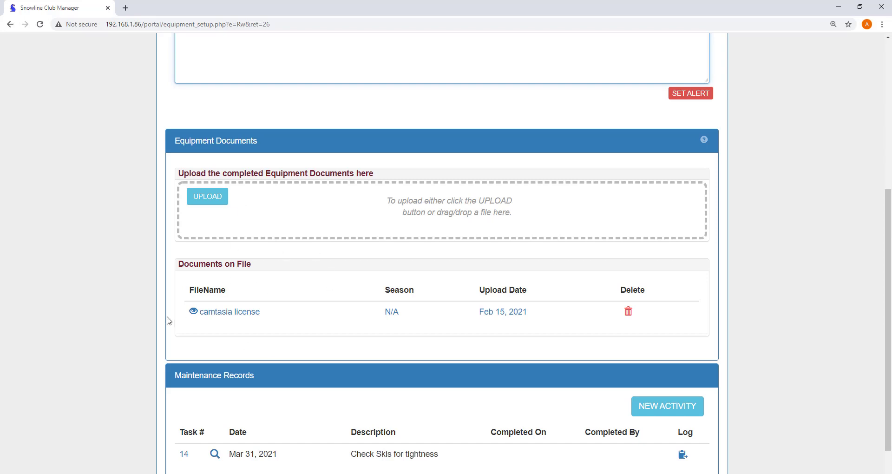
pyautogui.scroll(-1, 168, 320)
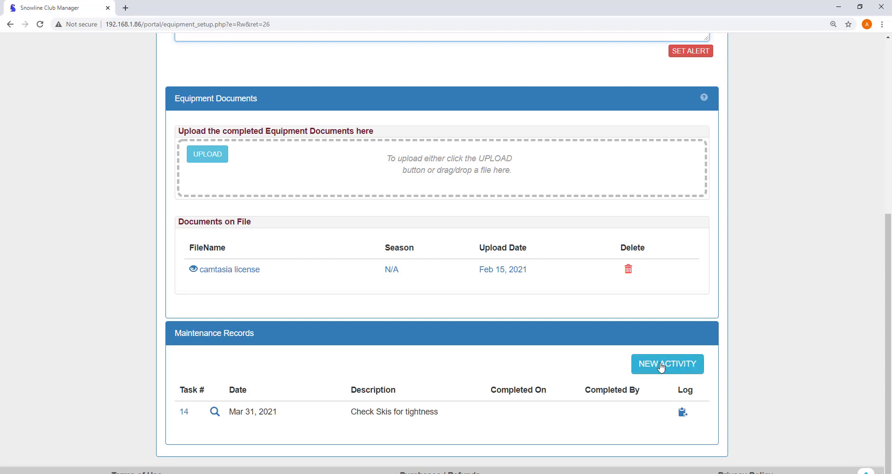
# - Add new maintenance task 15 and describe it as 'Tighten Bolts'
pyautogui.click(661, 367)
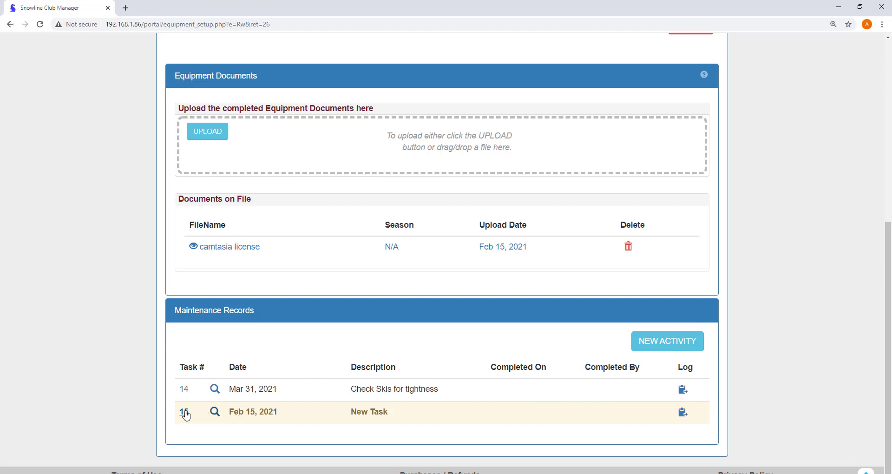
pyautogui.click(185, 412)
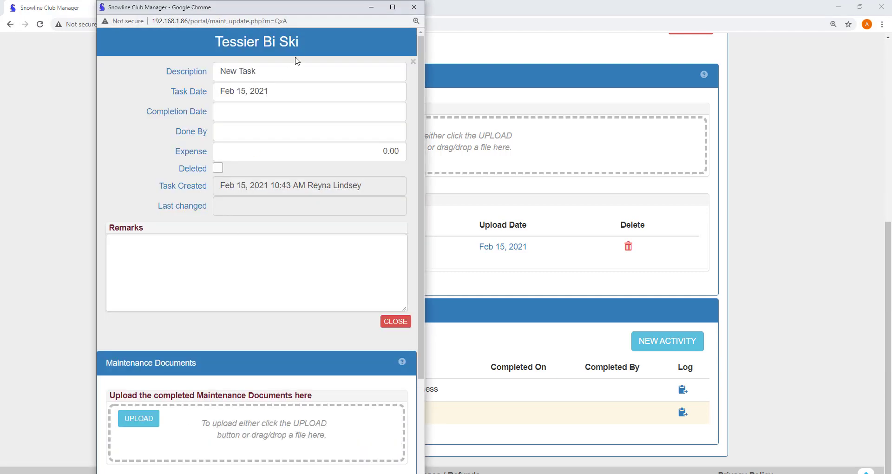
pyautogui.moveTo(273, 71); pyautogui.dragTo(165, 73)
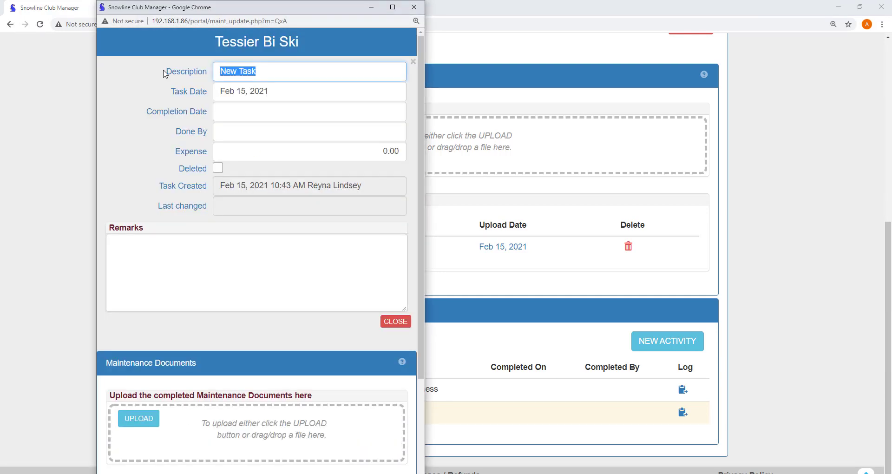
pyautogui.write('Tighten Boilts')
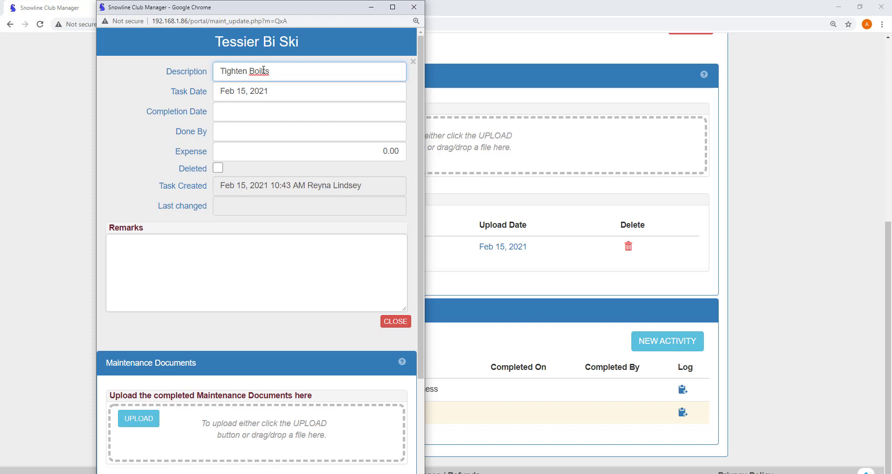
pyautogui.click(263, 70)
pyautogui.press('BackSpace')
# - Set task date Feb 28, 2021, expense 15, the worker's name, and completion date Feb 18, 2021
pyautogui.click(267, 89)
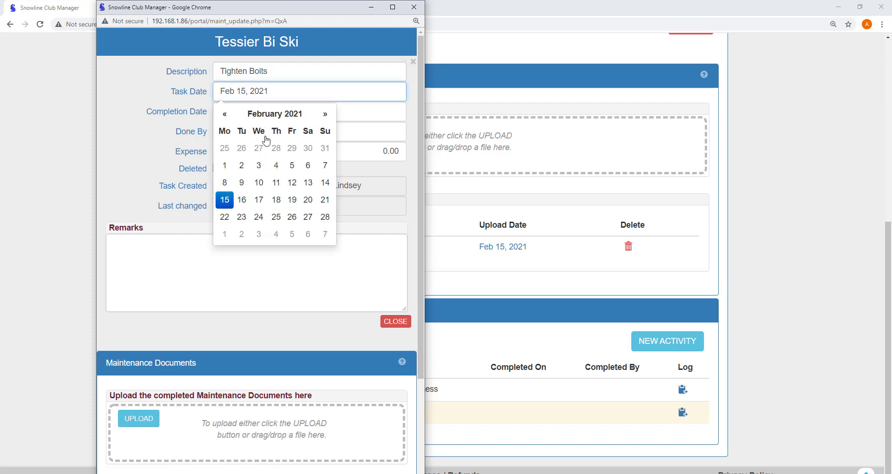
pyautogui.click(325, 219)
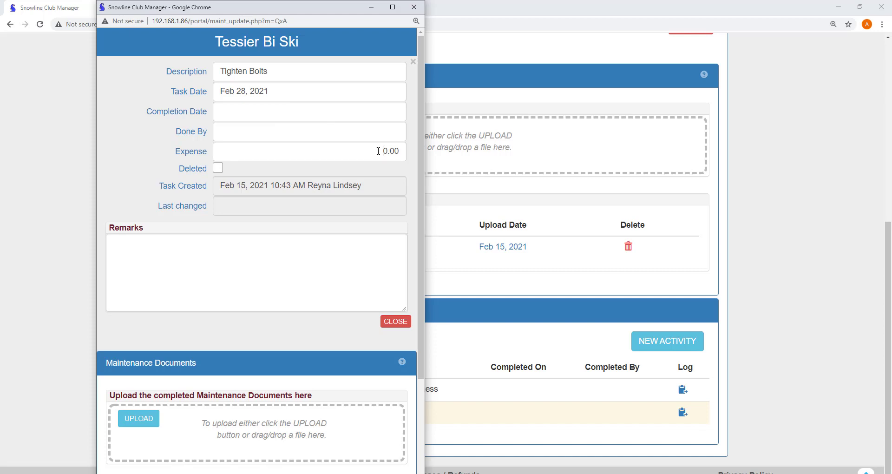
pyautogui.click(379, 151)
pyautogui.write('15')
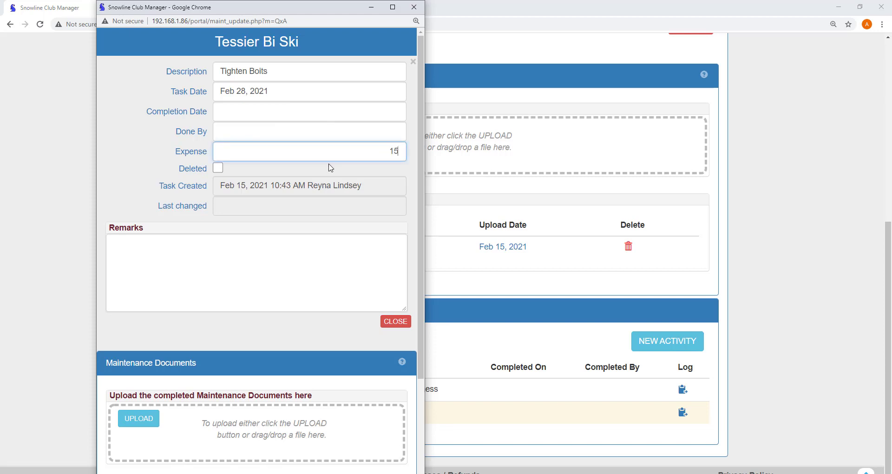
pyautogui.click(287, 132)
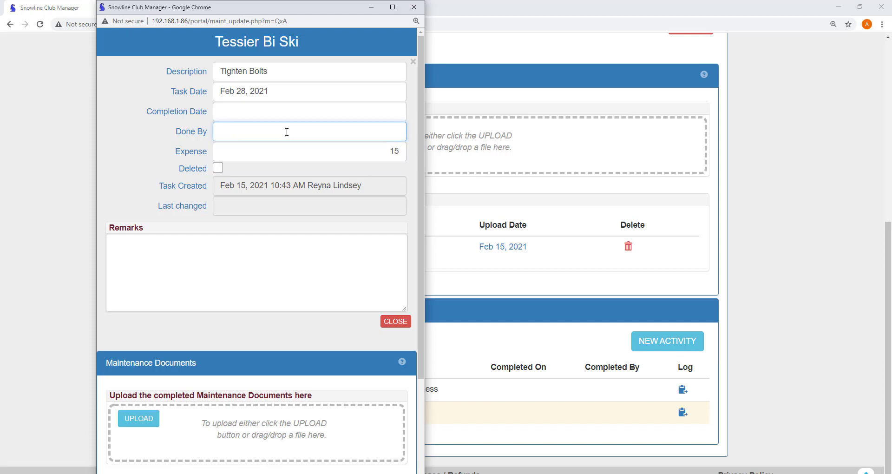
pyautogui.click(240, 112)
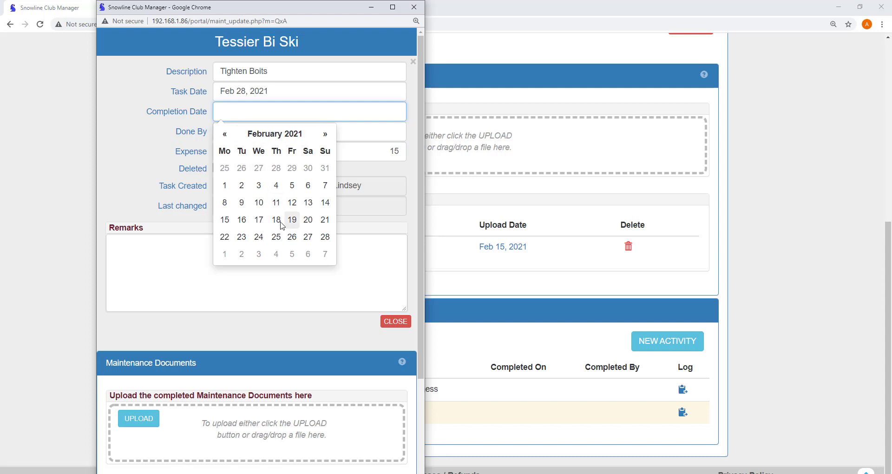
pyautogui.click(276, 219)
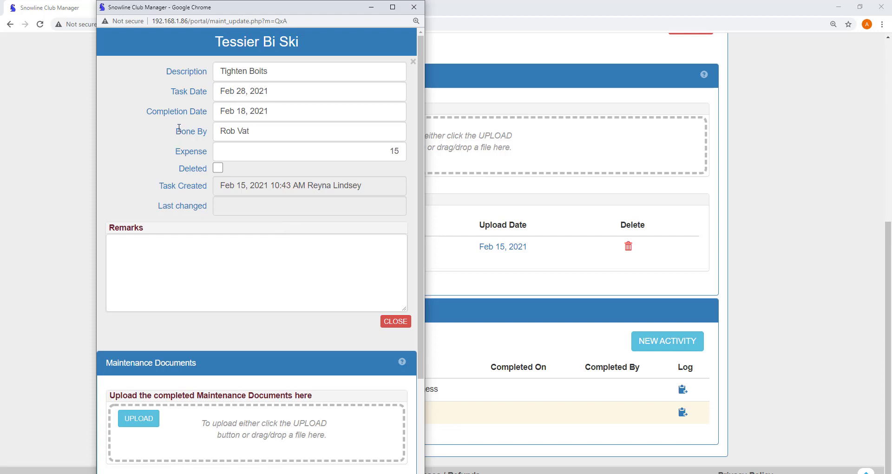
# - Add the remark 'Used 8mm wrench' and close the task form
pyautogui.click(146, 250)
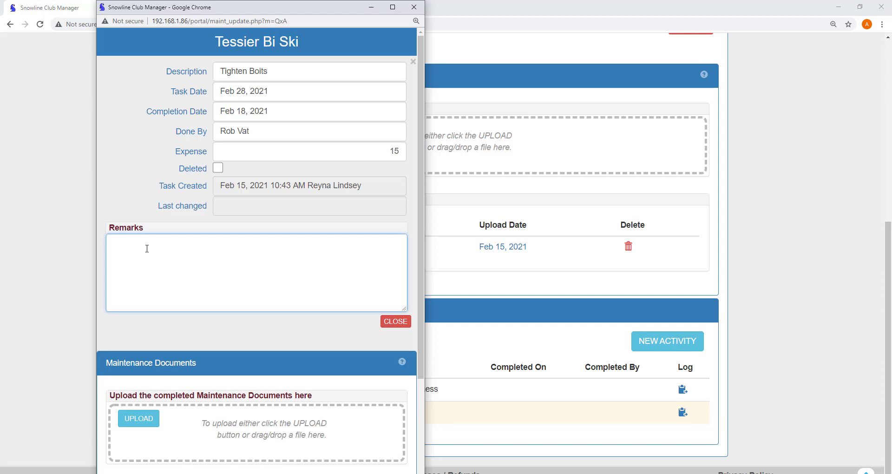
pyautogui.write('Used 8mm wrench')
pyautogui.scroll(-3, 175, 334)
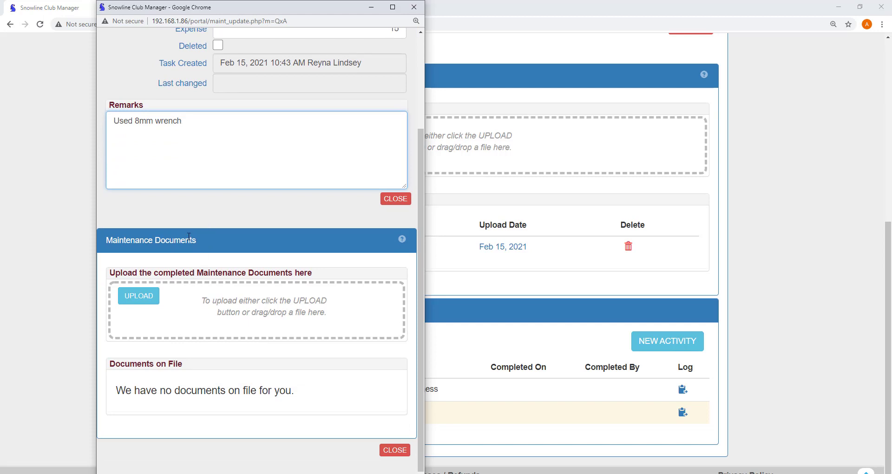
pyautogui.scroll(1, 188, 236)
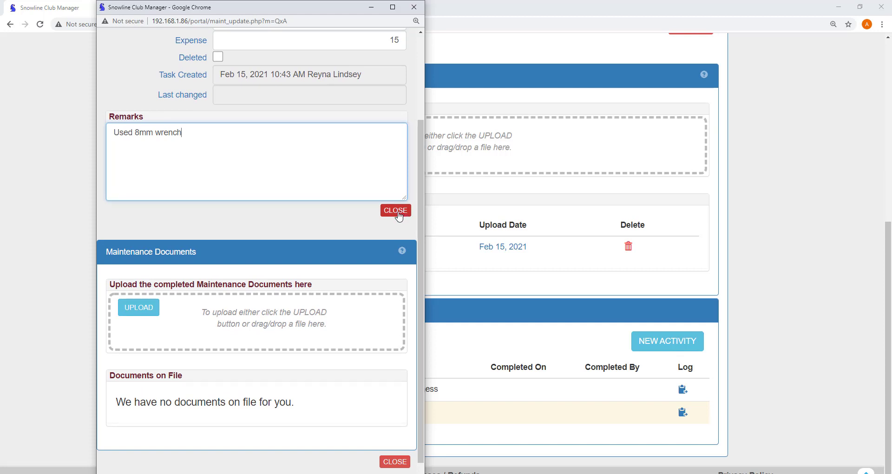
pyautogui.click(395, 214)
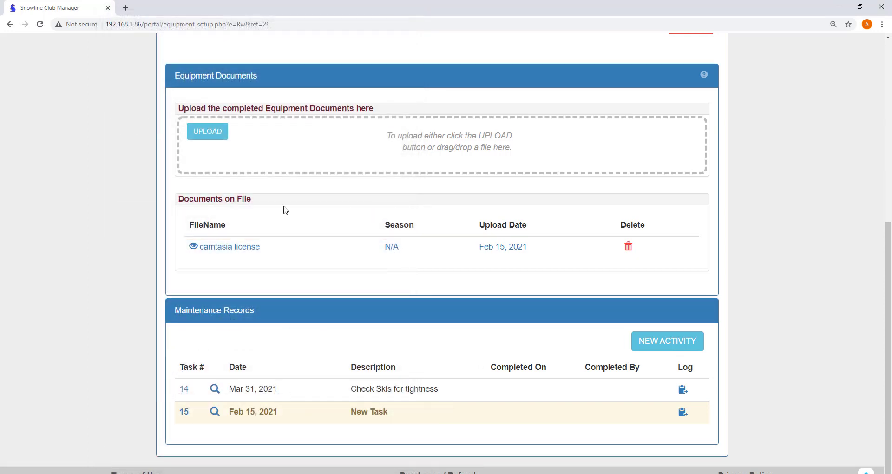
# - Reopen the Tessier Bi Ski record from the list, set its alert, and return to the Equipment List
pyautogui.scroll(7, 115, 163)
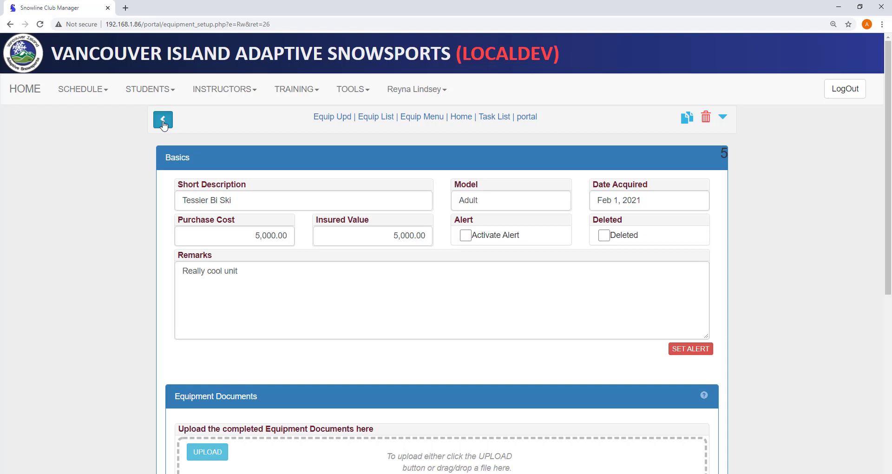
pyautogui.click(163, 122)
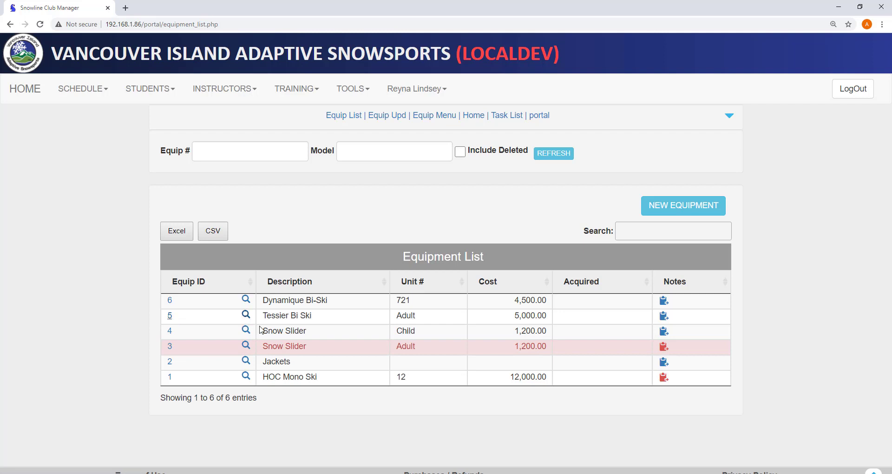
pyautogui.click(246, 317)
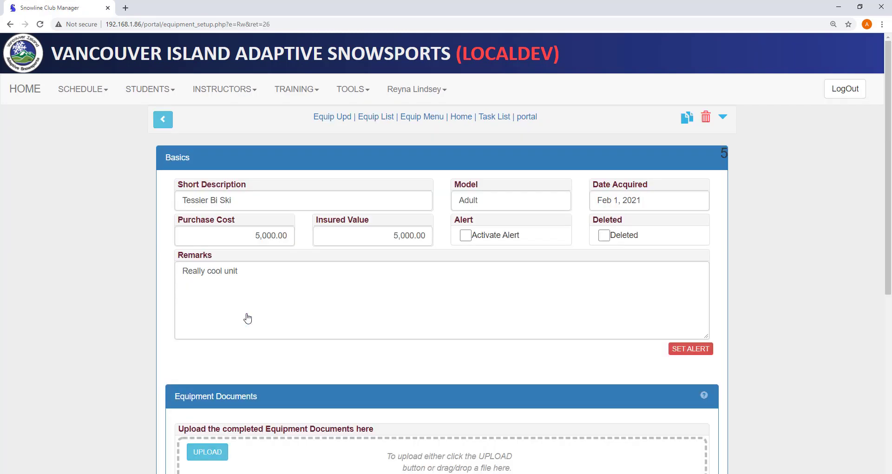
pyautogui.click(694, 349)
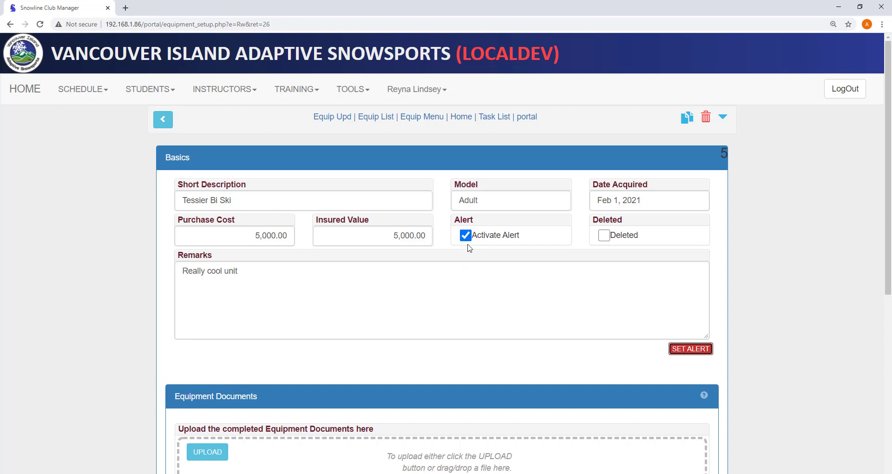
pyautogui.click(163, 119)
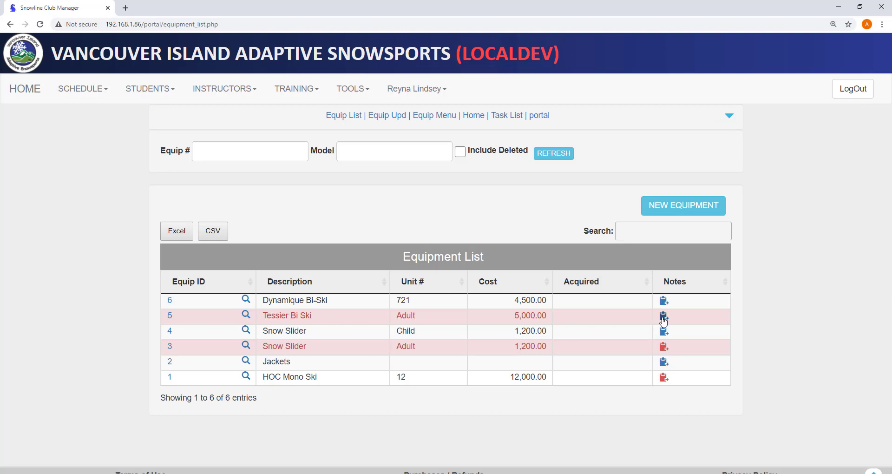
# - Save the note 'Ski was wobbly' on the Tessier Bi Ski
pyautogui.click(663, 317)
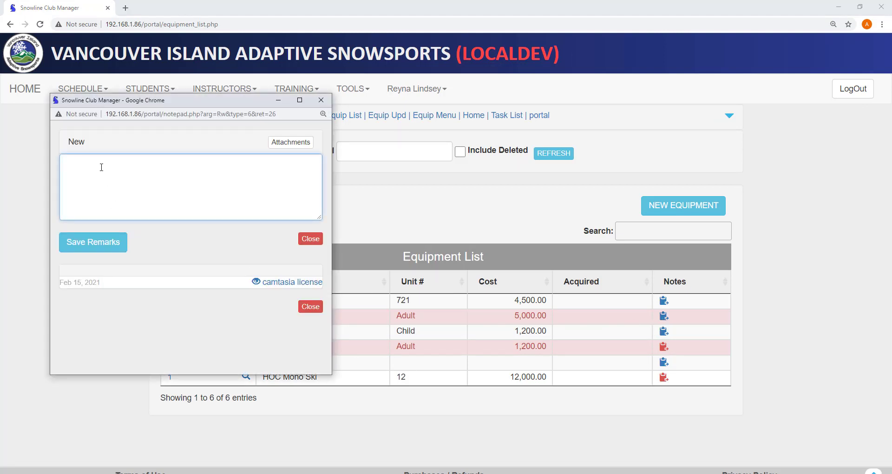
pyautogui.write('Ski was wobbly')
pyautogui.click(97, 245)
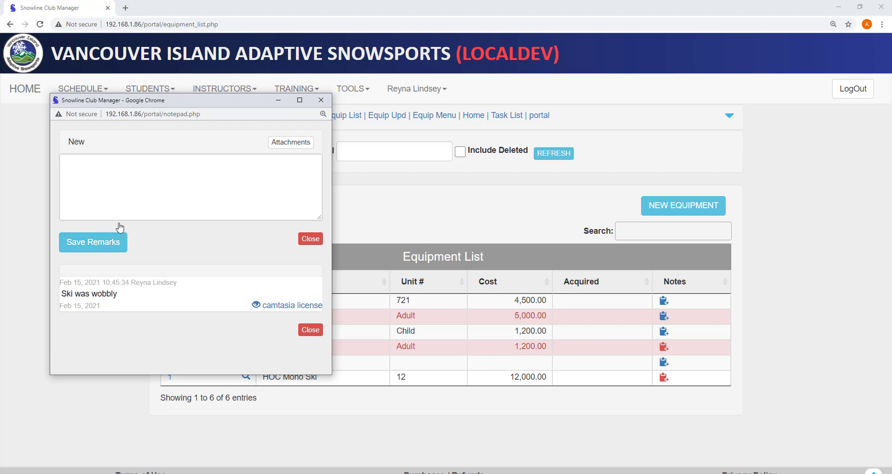
pyautogui.click(321, 100)
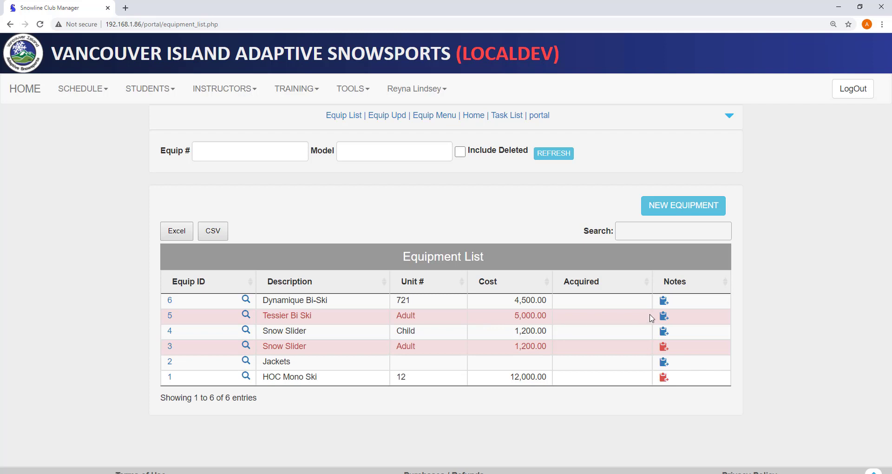
# - Reload the Equipment List and recheck the Tessier Bi Ski notes
pyautogui.click(40, 24)
pyautogui.click(663, 317)
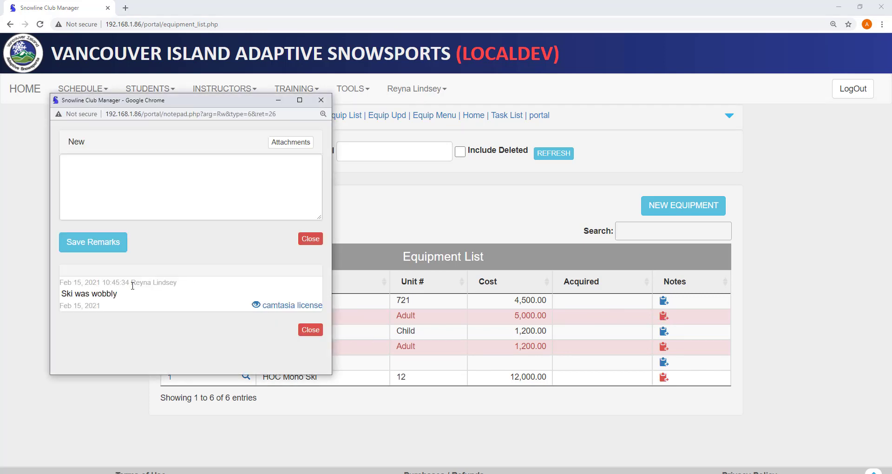
pyautogui.click(311, 238)
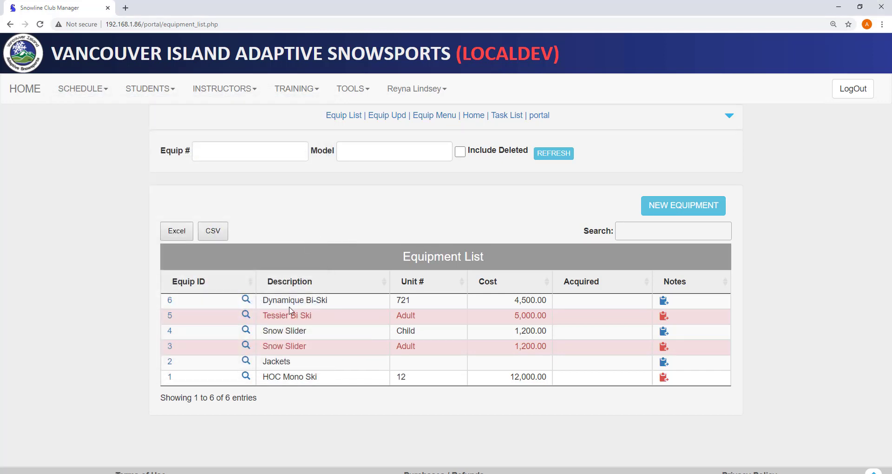
# - Add task 16 described 'Tightened the ski' with remark 'Threads of bolt worn out'
pyautogui.click(245, 315)
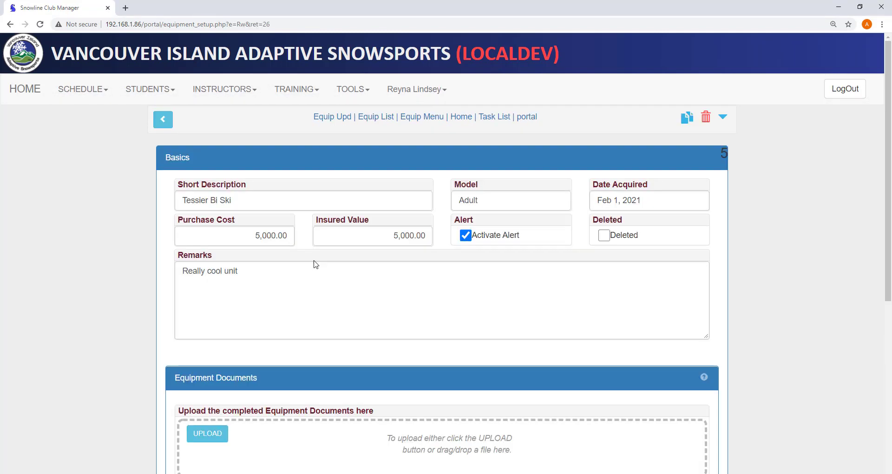
pyautogui.scroll(-5, 313, 264)
pyautogui.click(668, 401)
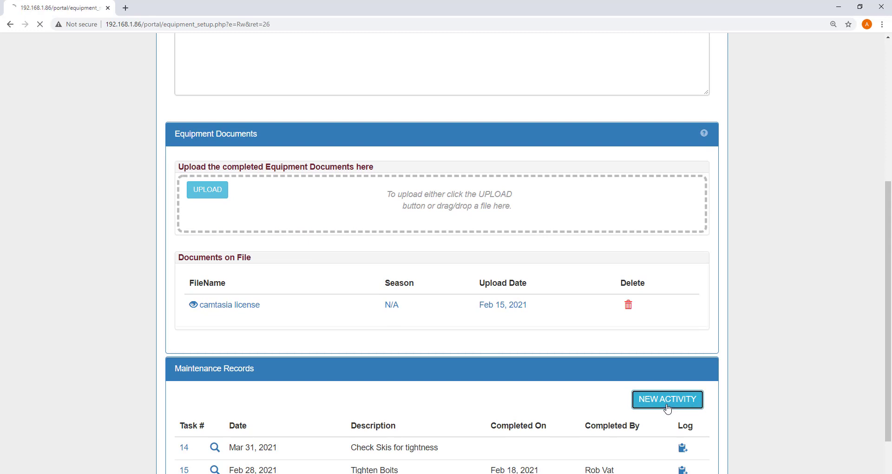
pyautogui.scroll(-2, 450, 357)
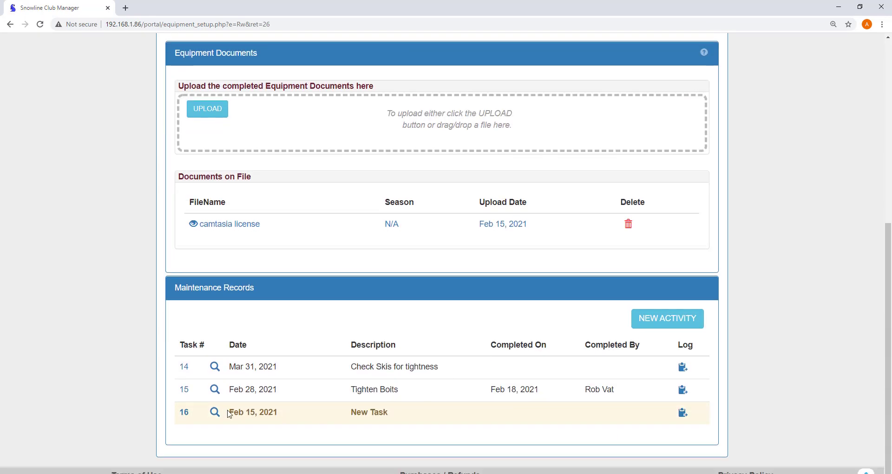
pyautogui.click(214, 412)
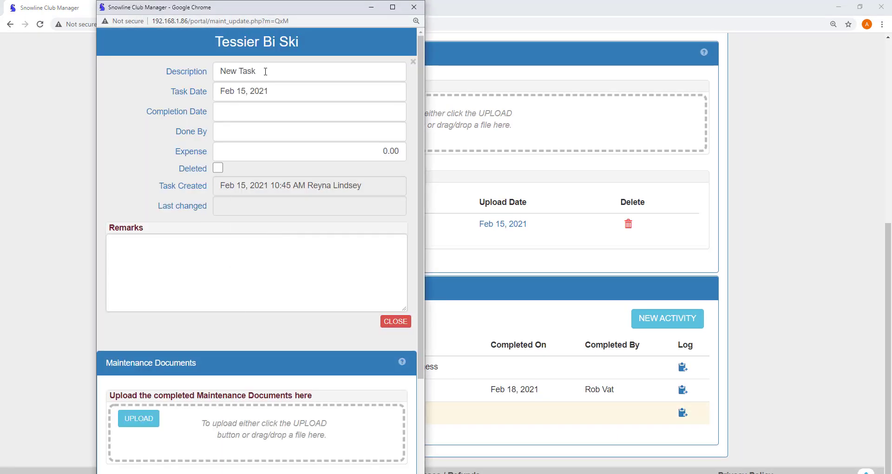
pyautogui.tripleClick(288, 71)
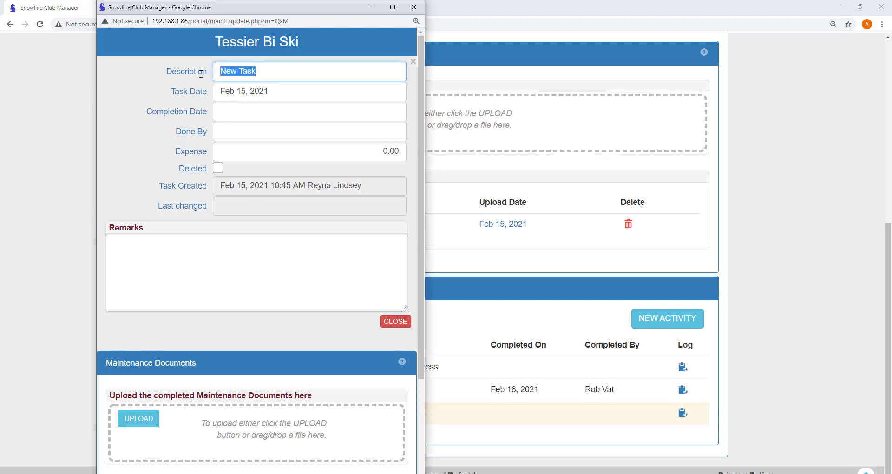
pyautogui.write('Tightened the ski')
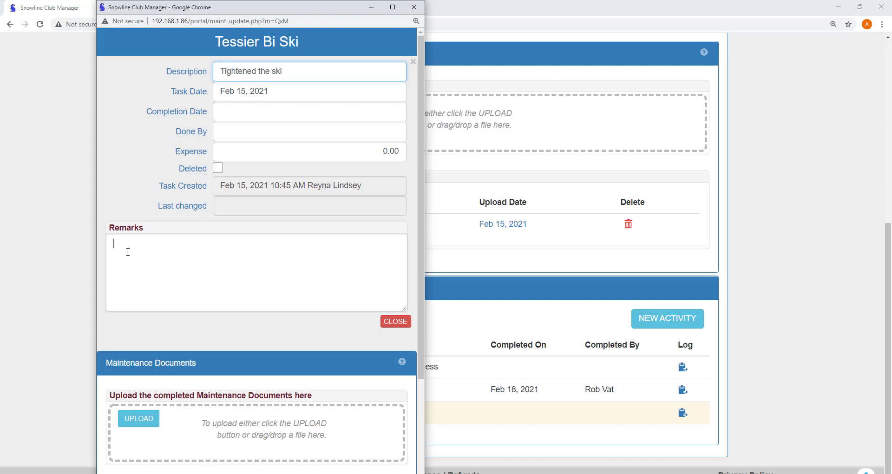
pyautogui.write('Threads of bolt worn out')
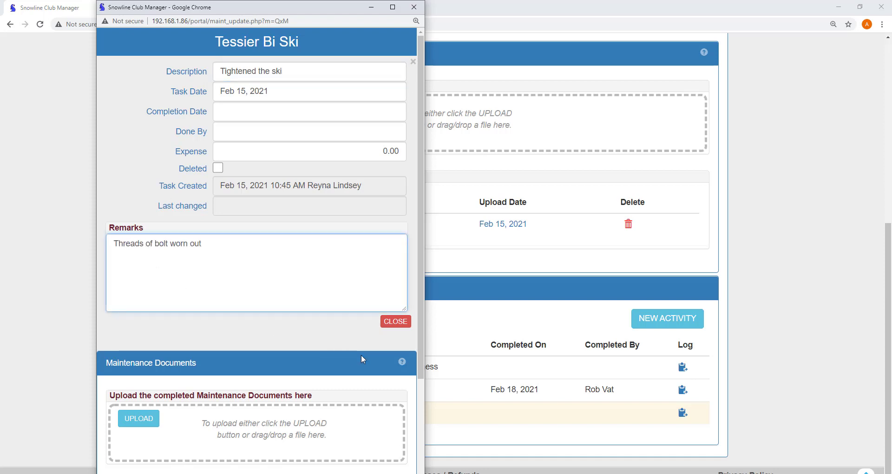
pyautogui.click(397, 322)
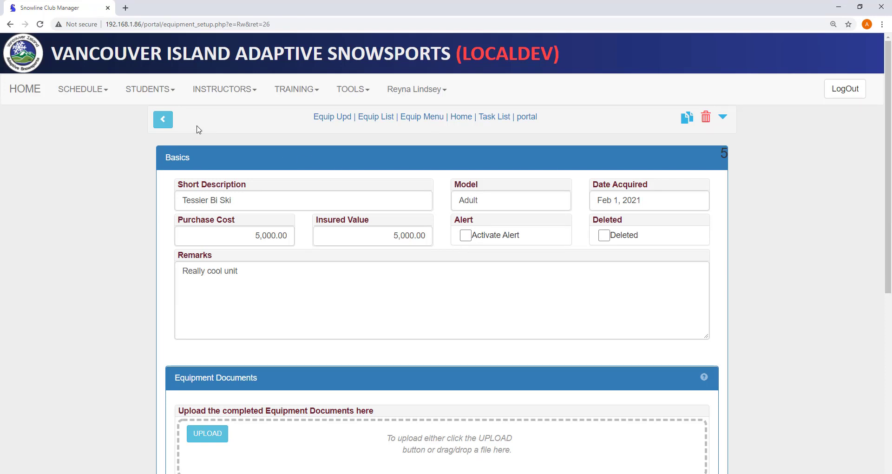
# - Reopen the Tessier Bi Ski record and open task 16's details
pyautogui.click(163, 119)
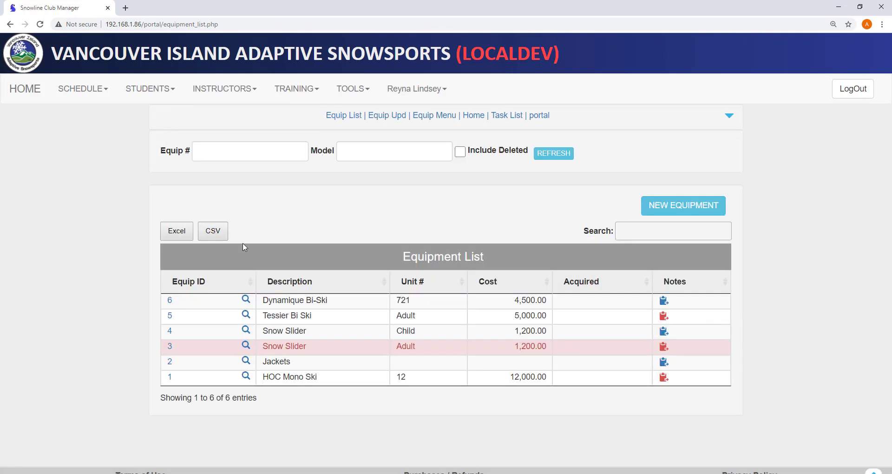
pyautogui.click(246, 320)
pyautogui.scroll(-5, 135, 306)
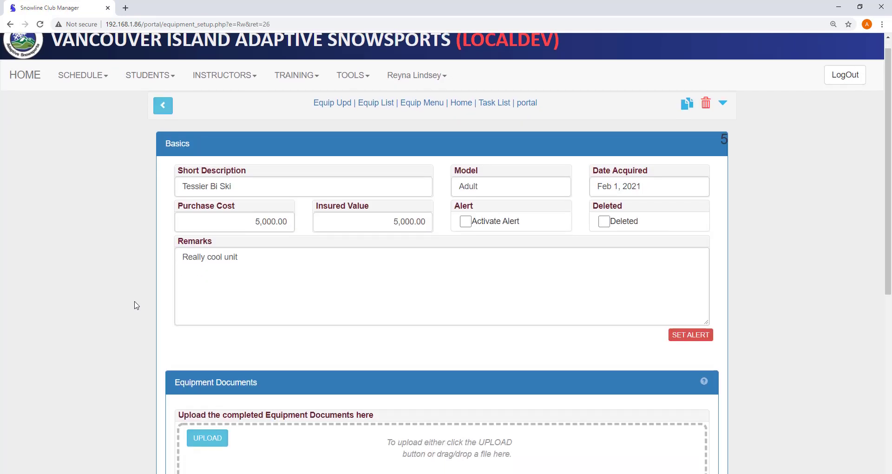
pyautogui.scroll(-3, 136, 305)
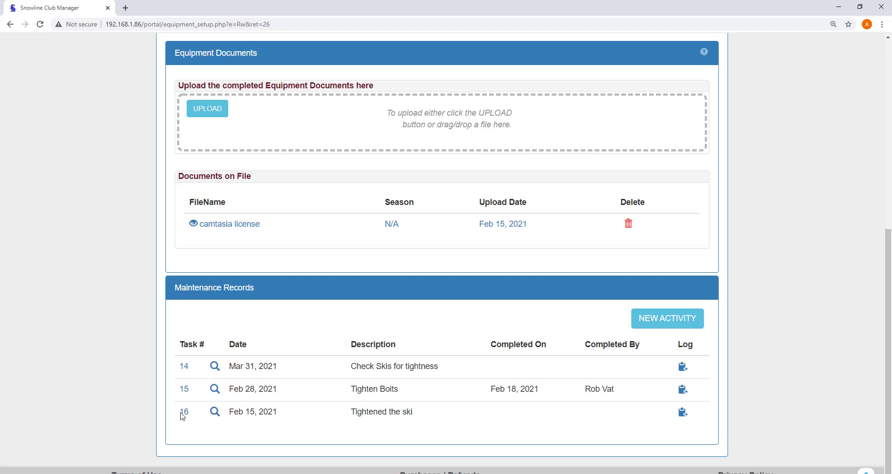
pyautogui.click(184, 411)
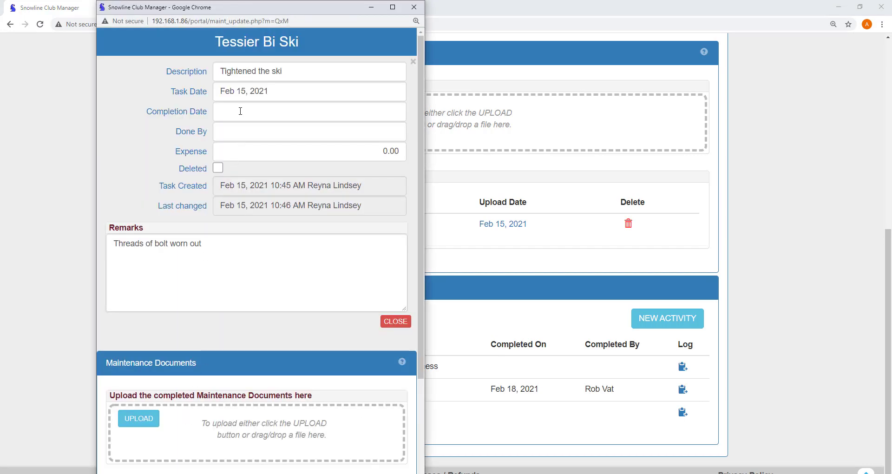
# - Set task 16's completion date to Feb 15, 2021 and enter the worker's name
pyautogui.click(240, 111)
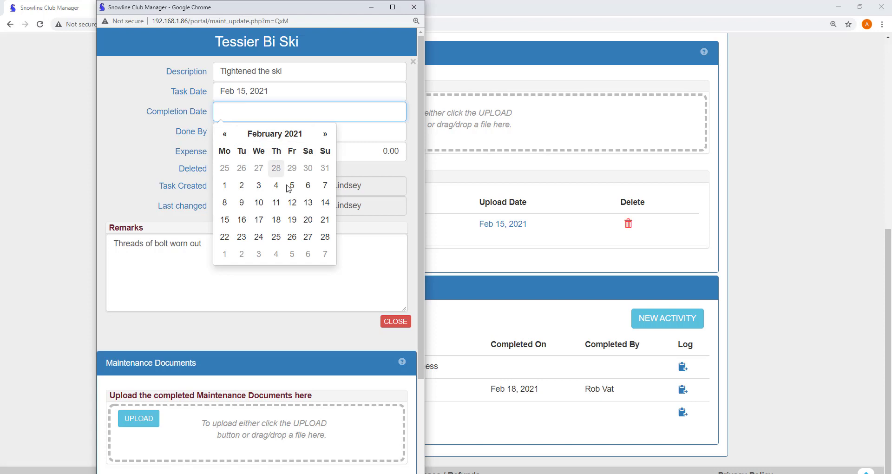
pyautogui.click(225, 219)
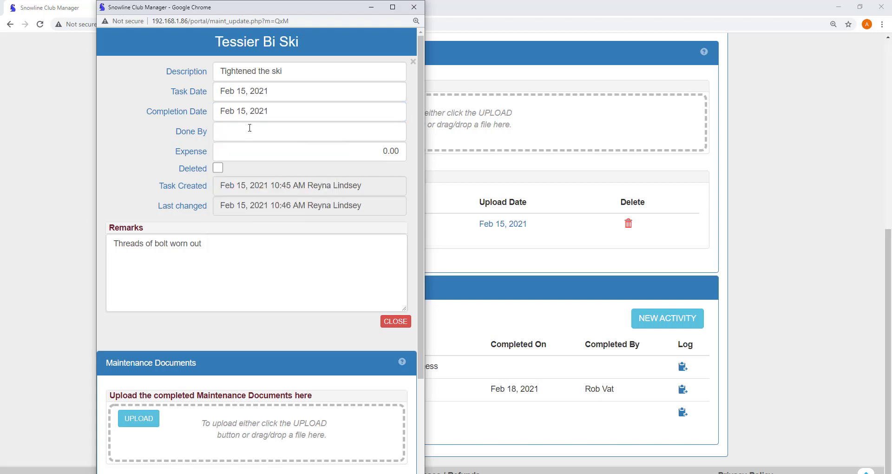
pyautogui.click(249, 128)
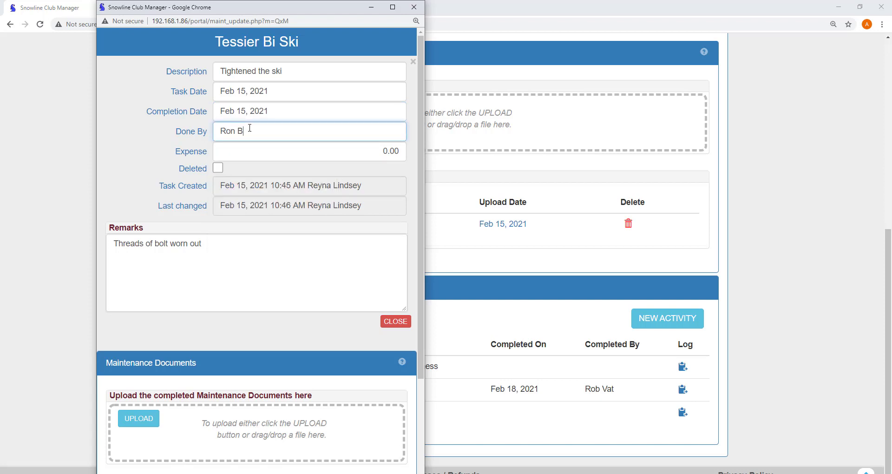
pyautogui.press('Delete')
pyautogui.click(401, 322)
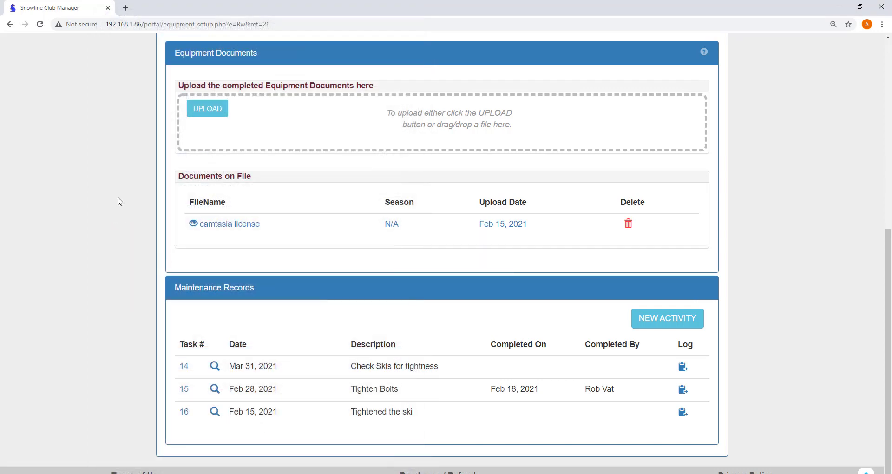
# - Go through the Equip Menu to the Task List and scroll to see task 16 marked COMPLETE
pyautogui.scroll(7, 120, 199)
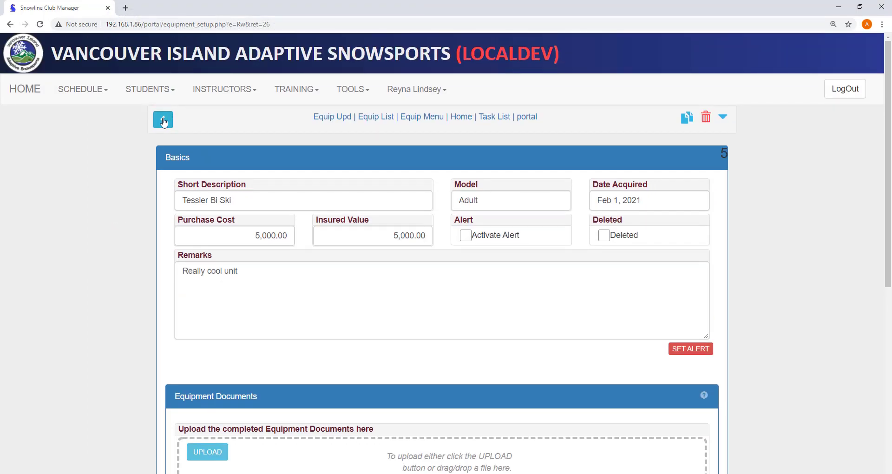
pyautogui.click(163, 121)
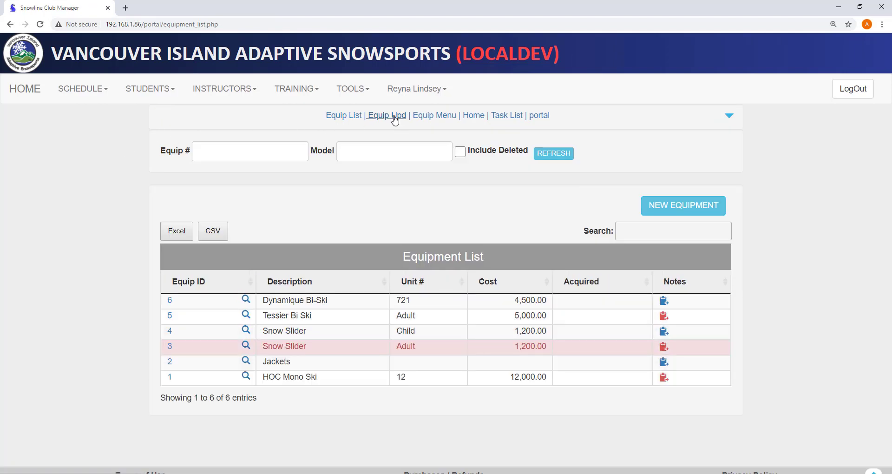
pyautogui.click(434, 117)
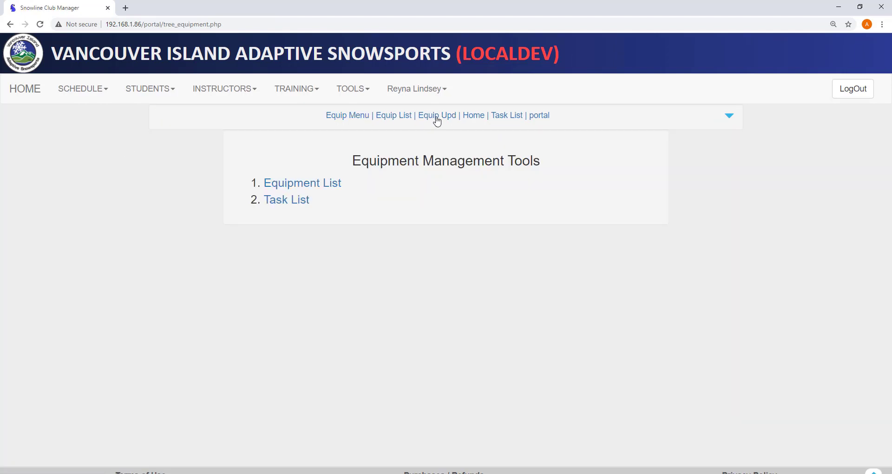
pyautogui.click(283, 200)
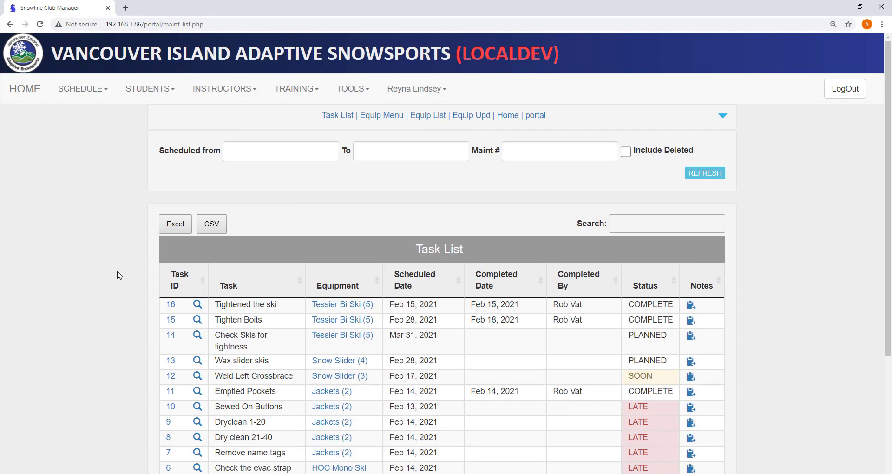
pyautogui.scroll(-1, 118, 275)
pyautogui.scroll(-1, 119, 275)
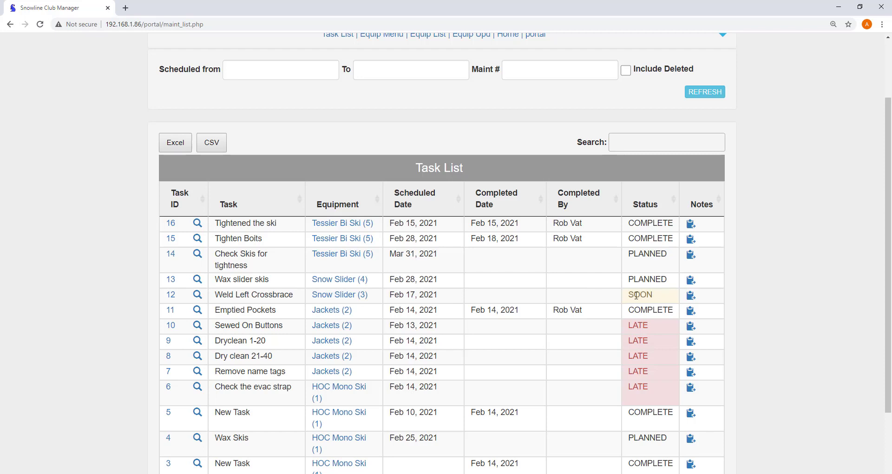
pyautogui.moveTo(634, 295); pyautogui.dragTo(652, 295)
# - Sort the Task List by Scheduled Date in descending order
pyautogui.click(422, 280)
pyautogui.click(458, 204)
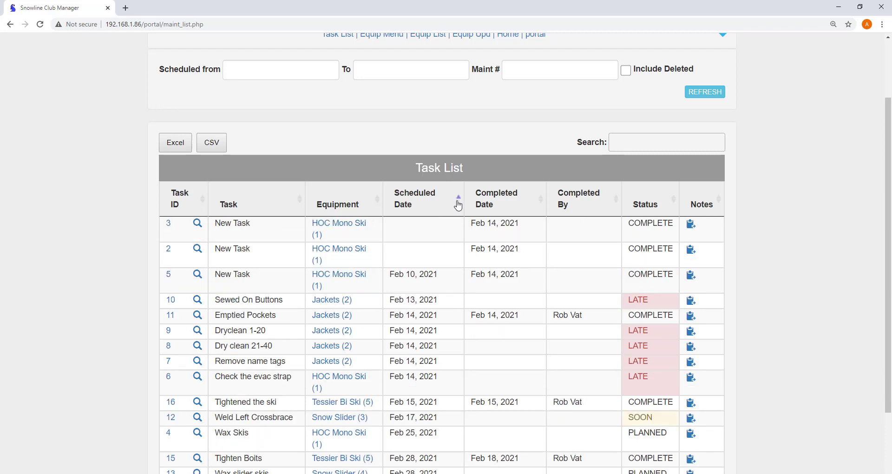
pyautogui.click(458, 205)
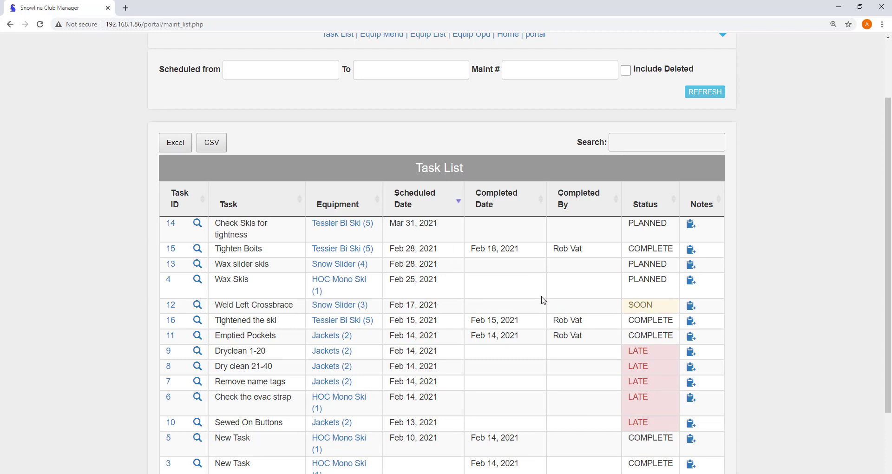
pyautogui.scroll(-1, 543, 300)
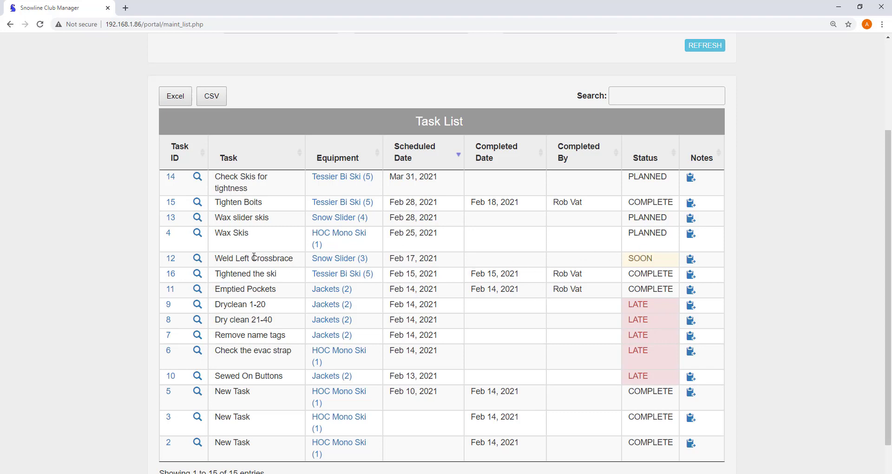
# - Review the Snow Slider task 12 details and the Jackets equipment record
pyautogui.click(171, 259)
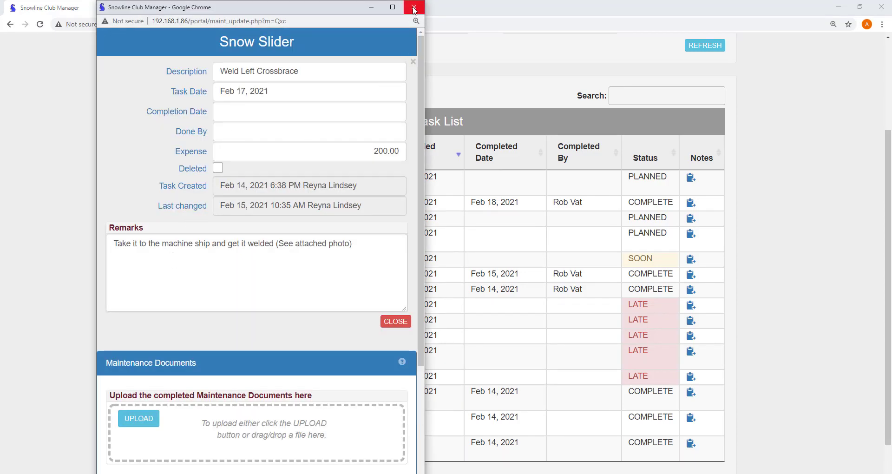
pyautogui.click(414, 8)
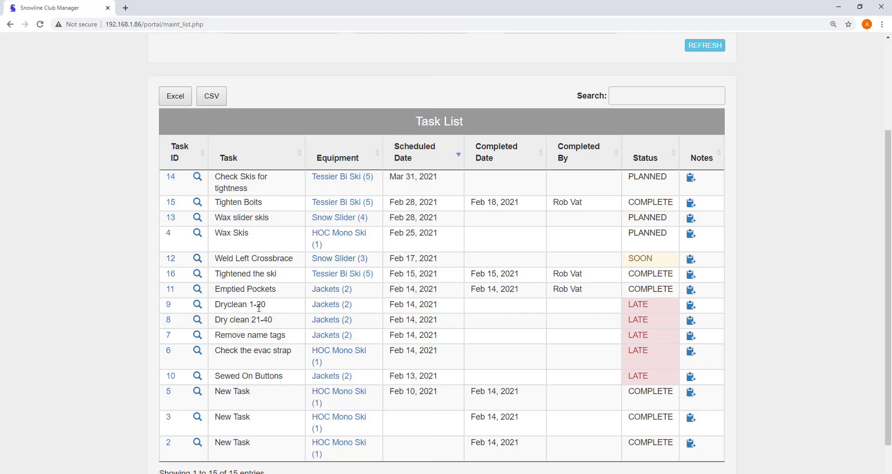
pyautogui.click(336, 306)
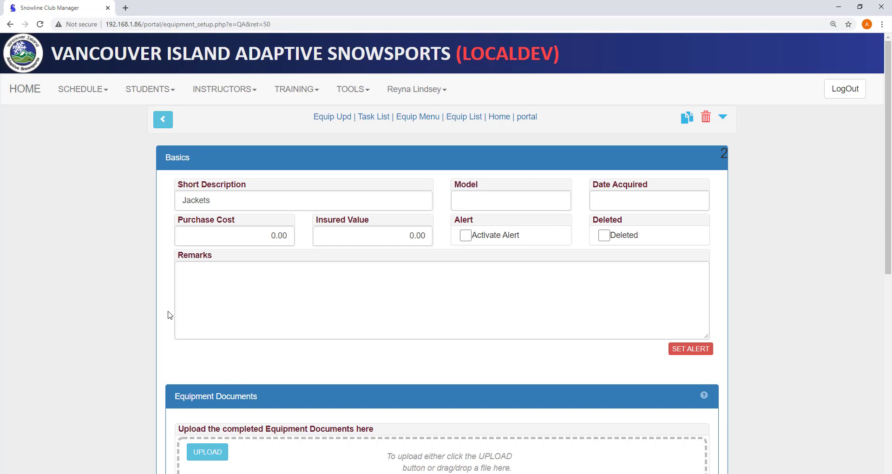
pyautogui.scroll(-3, 170, 315)
pyautogui.scroll(3, 170, 315)
# - Return and open the Equipment Management Tools page via TOOLS > Equipment
pyautogui.click(163, 120)
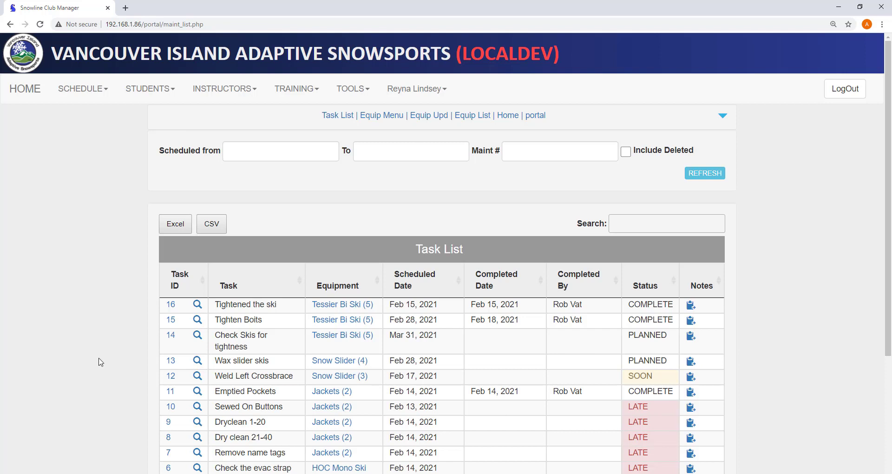
pyautogui.click(344, 94)
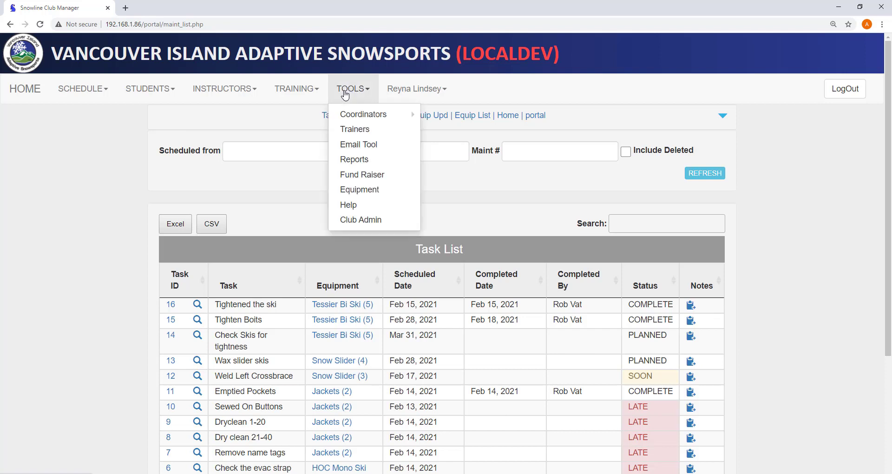
pyautogui.click(362, 195)
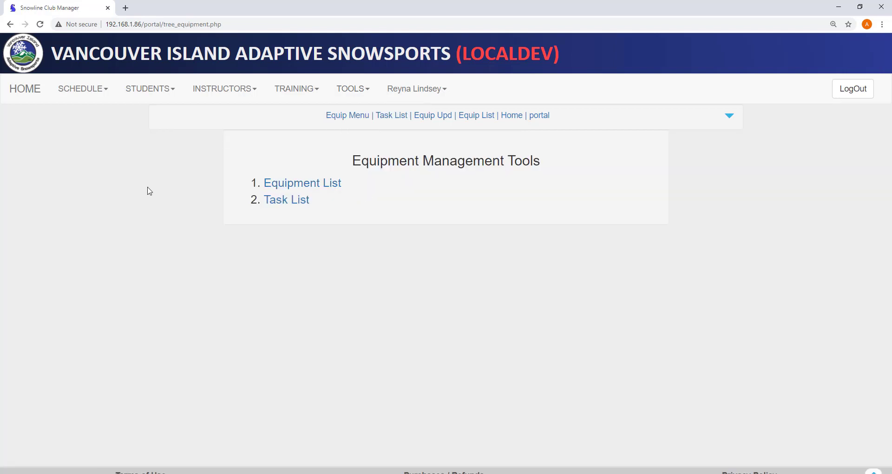